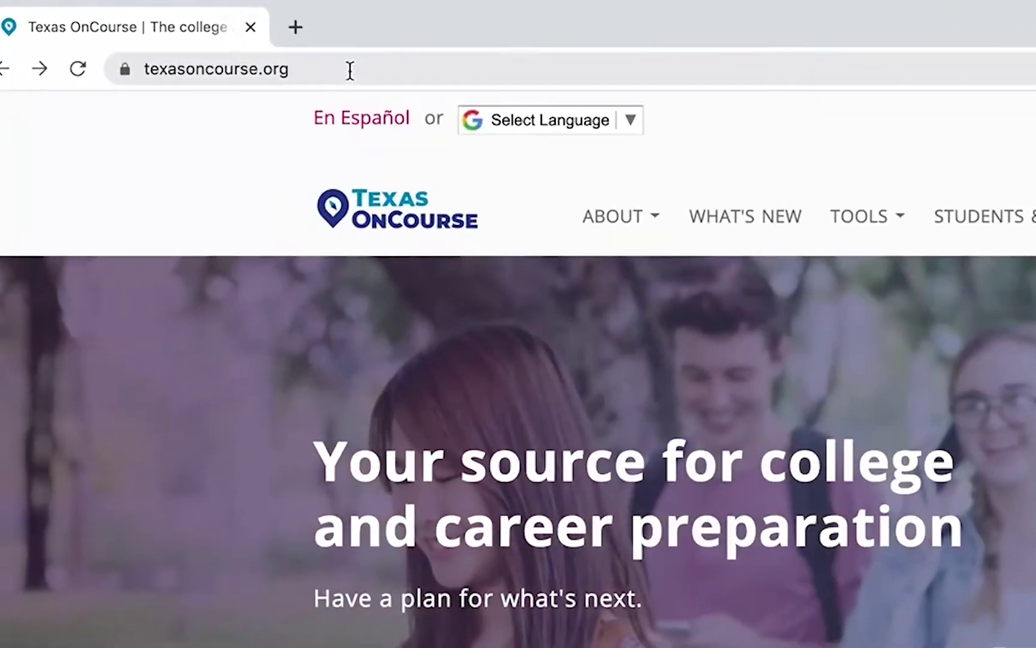
- Go to commonapp.org and start creating a new Common App account
left_click(194, 38)
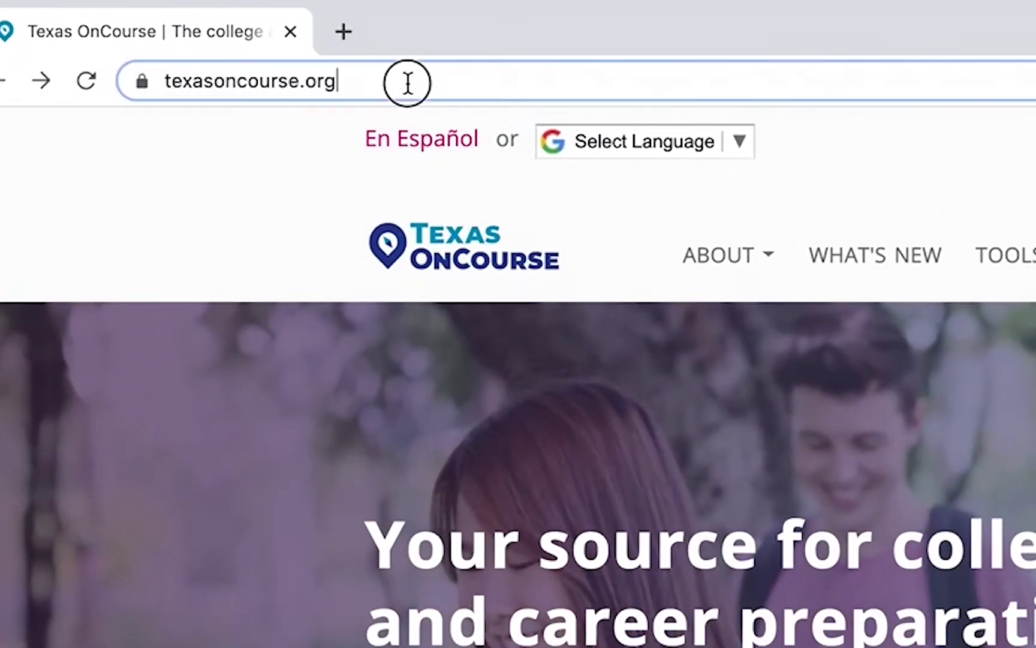
type("commonapp.org")
key("Return")
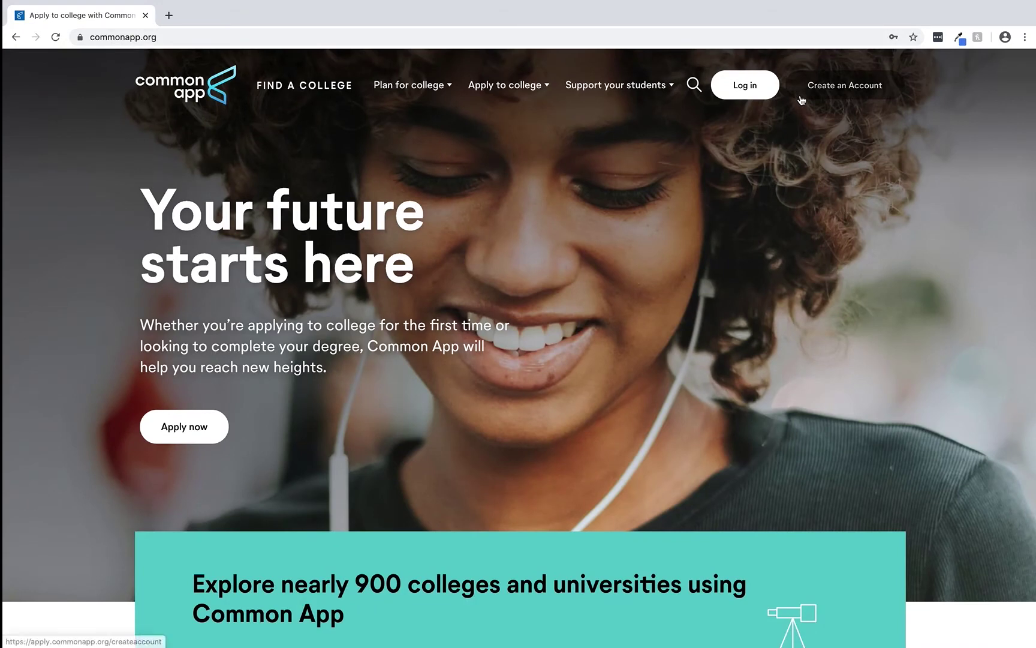
left_click(801, 98)
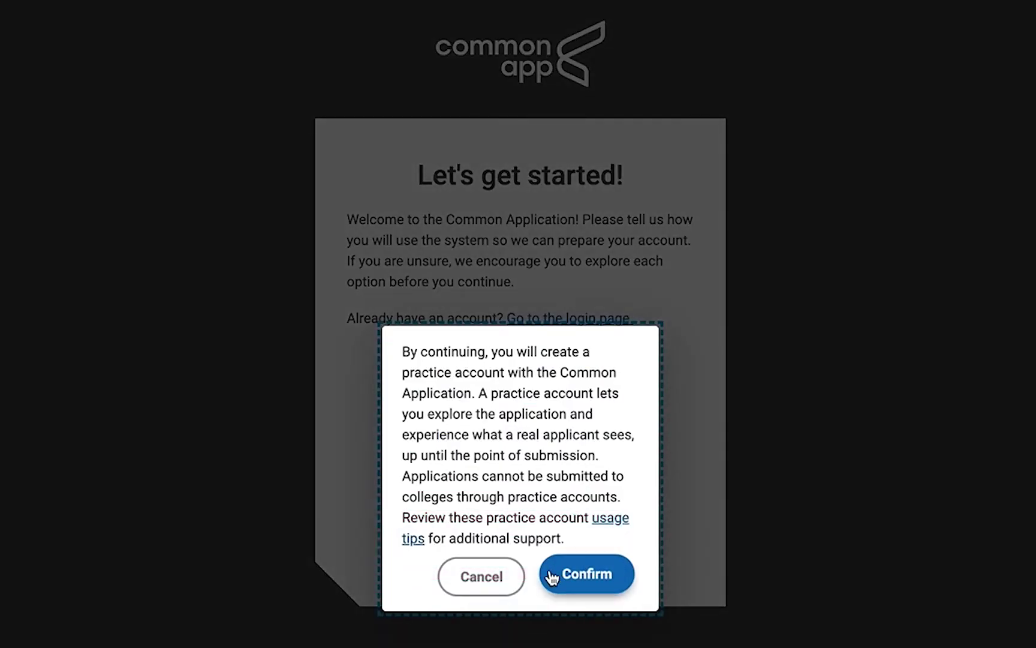
- Confirm the practice account, enter the account email twice, accept the Terms, and submit the form
left_click(552, 576)
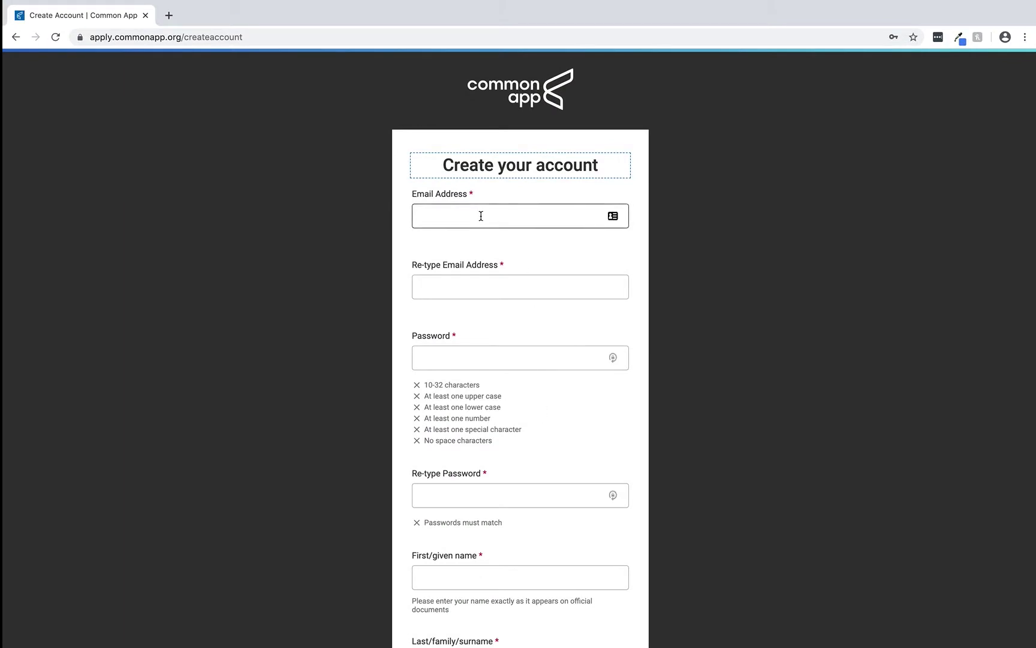
left_click(481, 216)
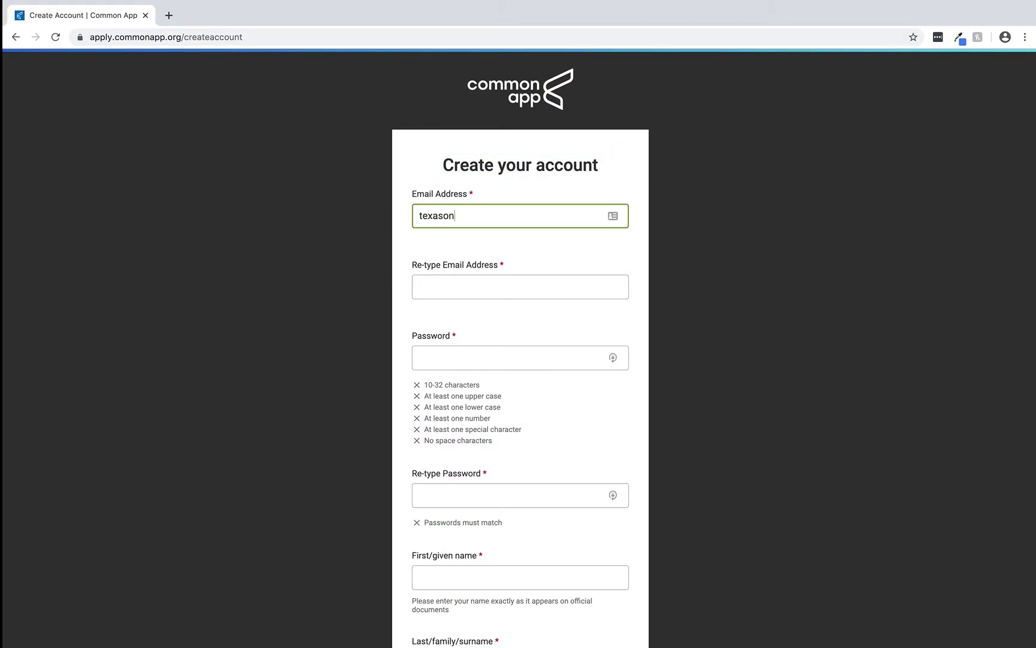
left_click(520, 287)
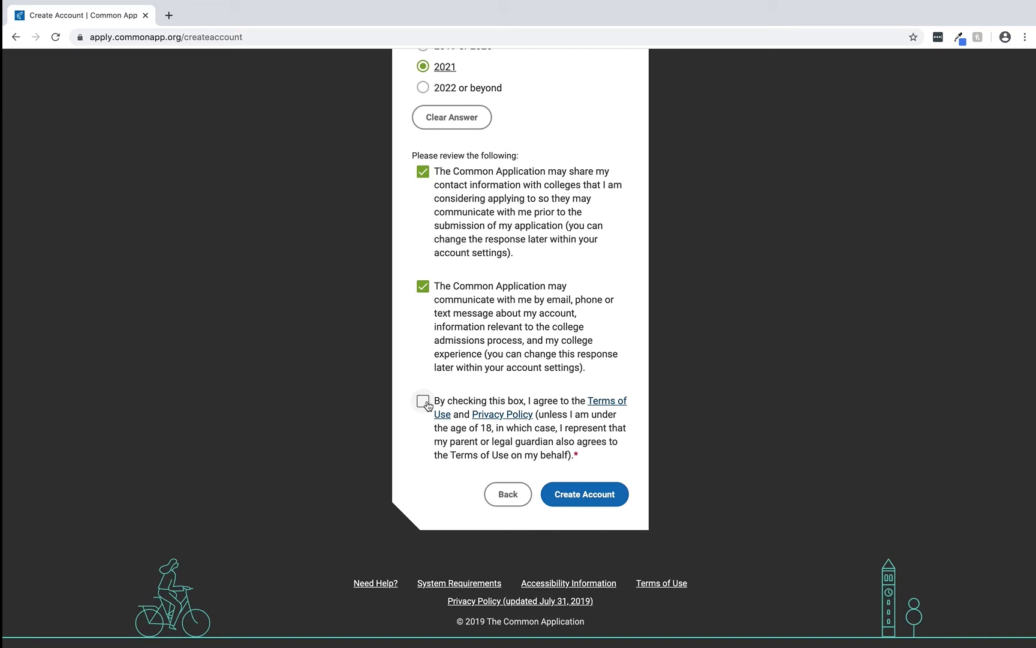
left_click(424, 402)
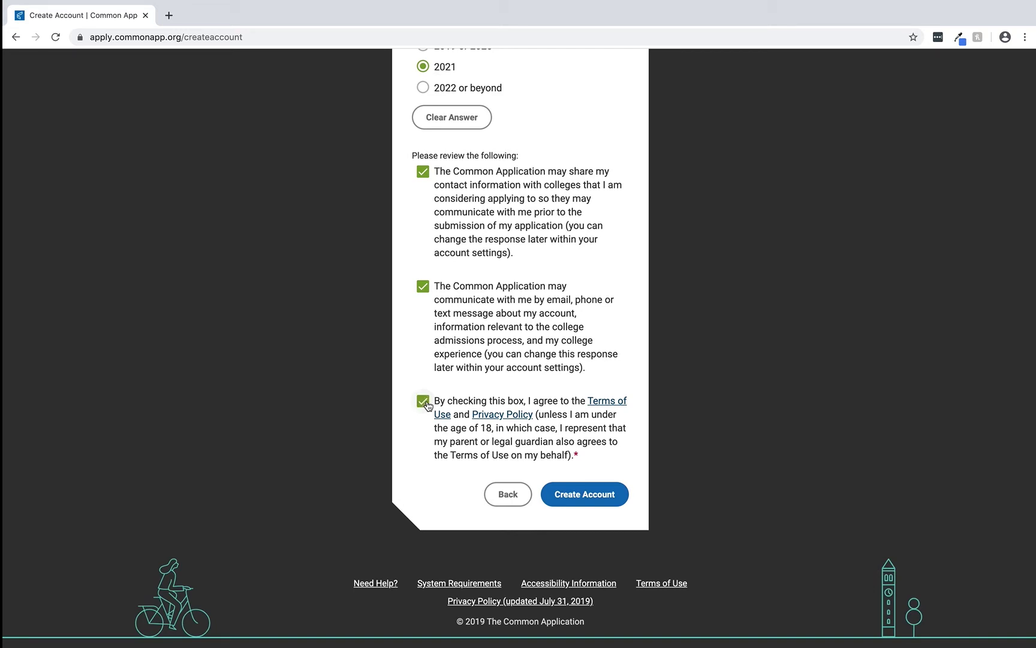
left_click(547, 494)
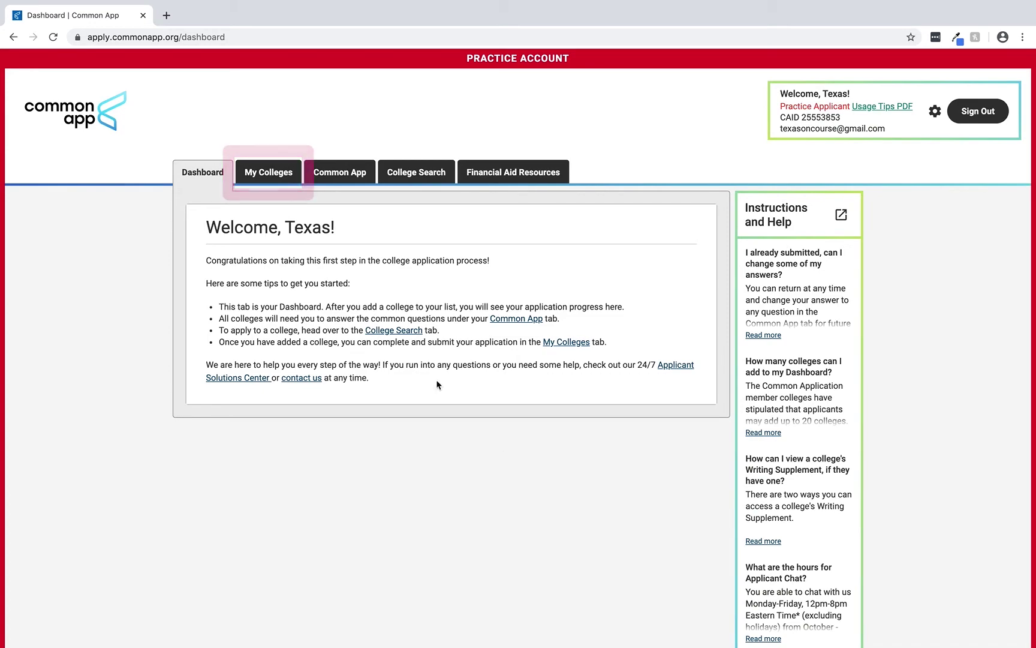
- Go to My Colleges and follow its College Search link to find colleges
left_click(299, 175)
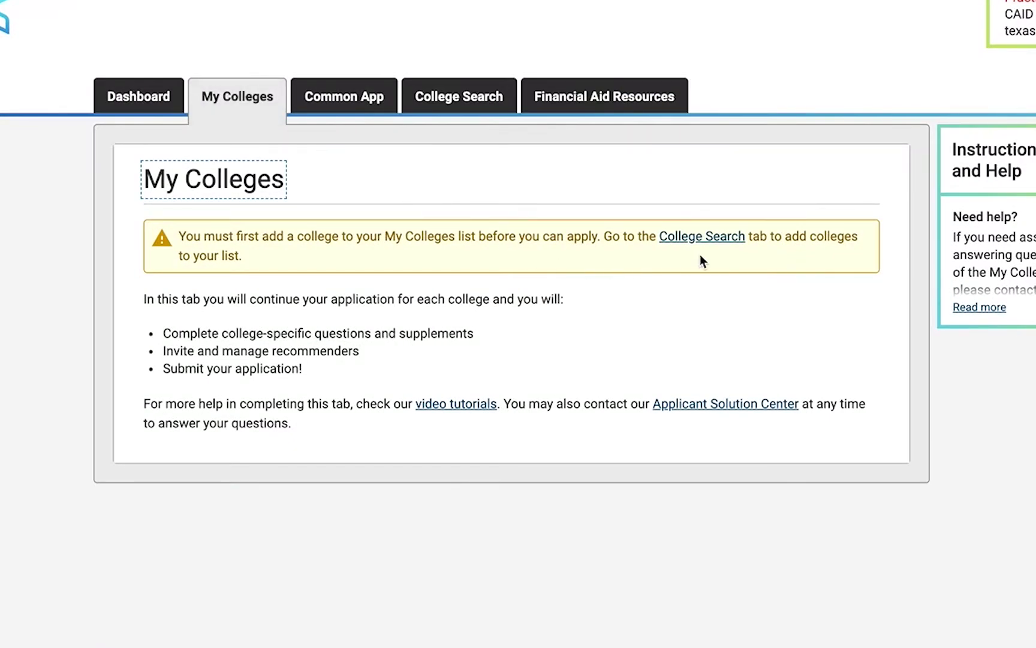
left_click(723, 243)
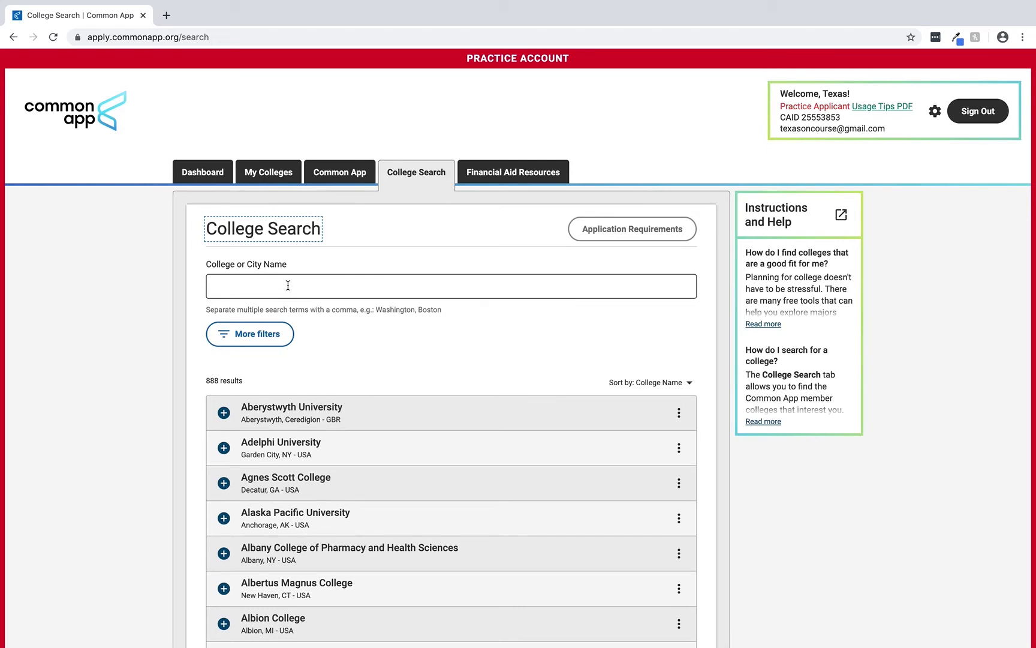
- Search for 'Southern Methodist University' and add the result to My Colleges
left_click(288, 285)
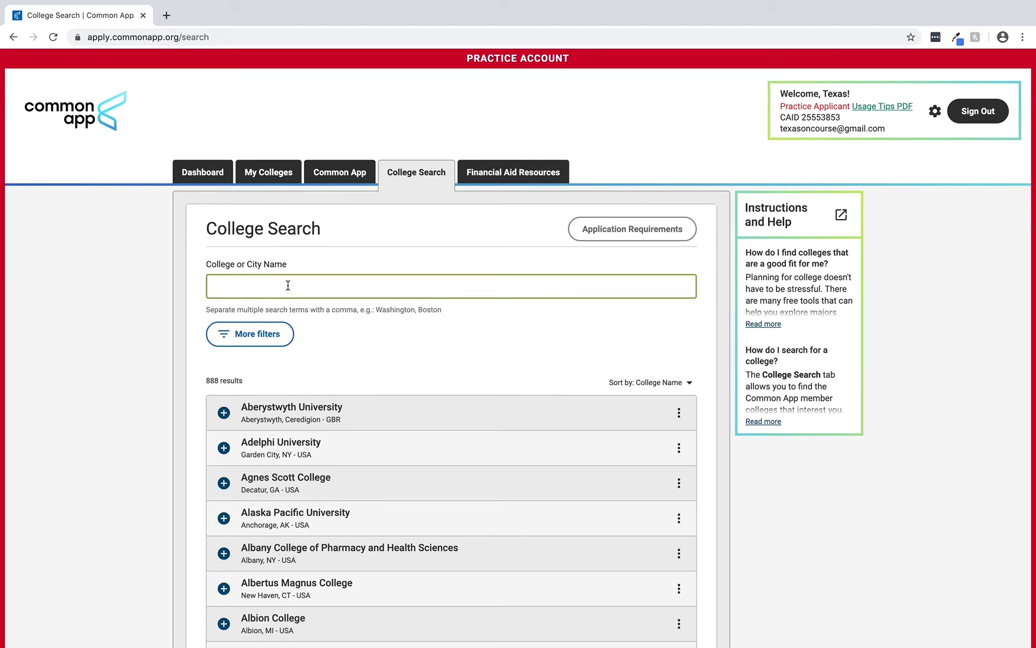
type("Southern Methodist")
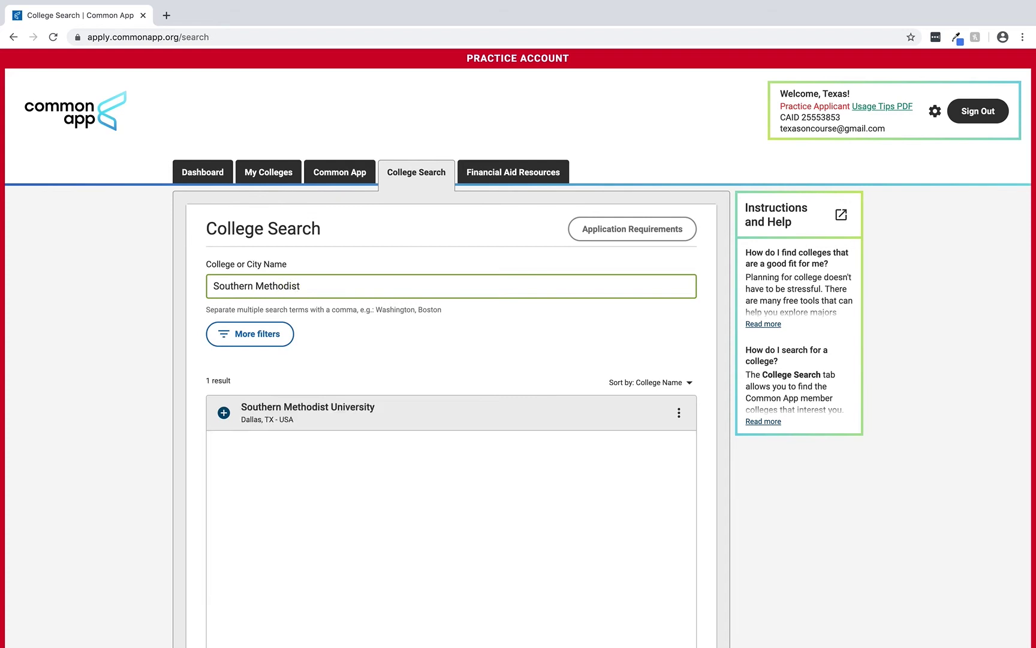
type(" University")
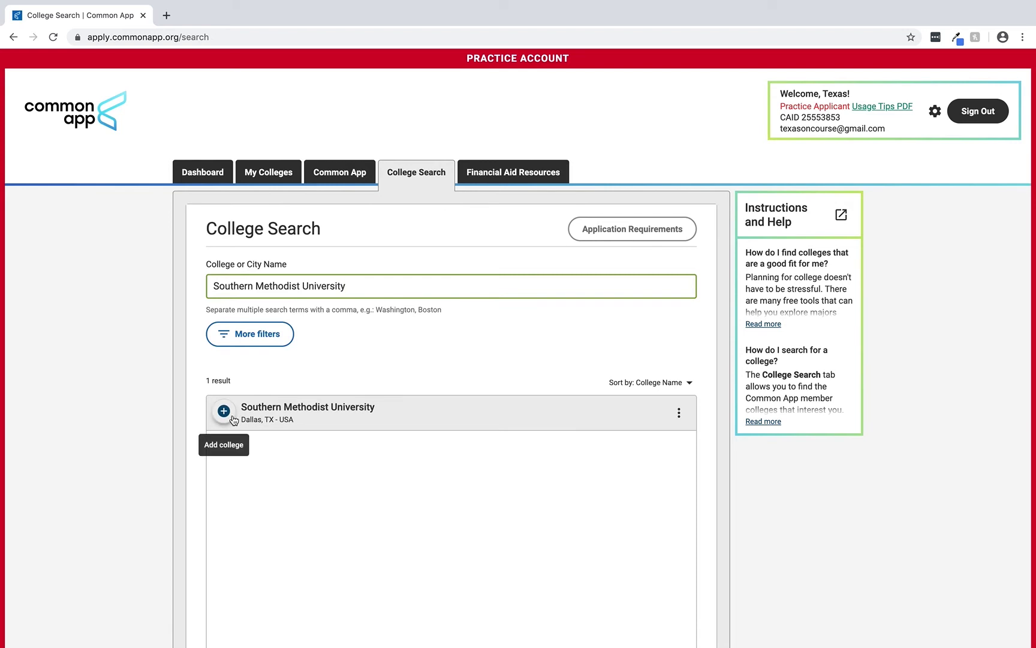
left_click(233, 418)
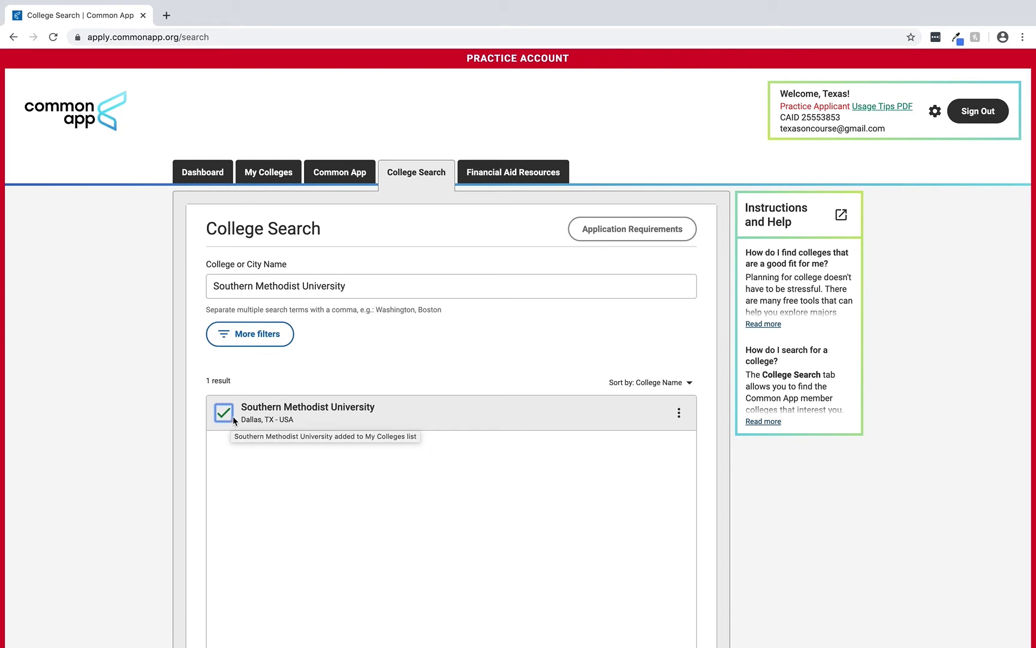
- Open Southern Methodist University's College Information page and review its deadlines, fees and requirements
left_click(296, 180)
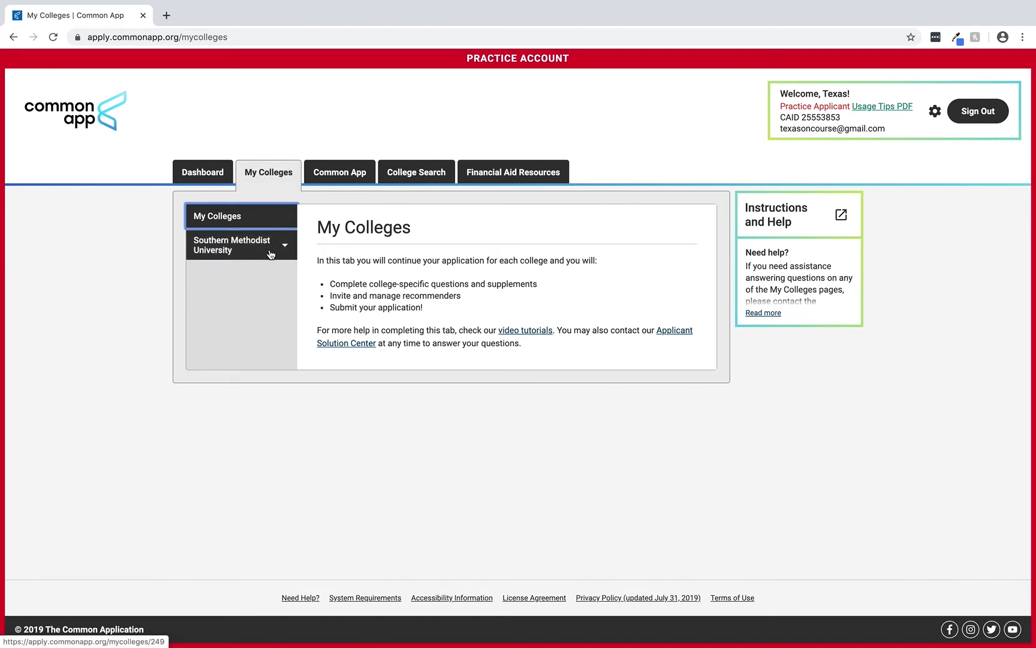
left_click(271, 254)
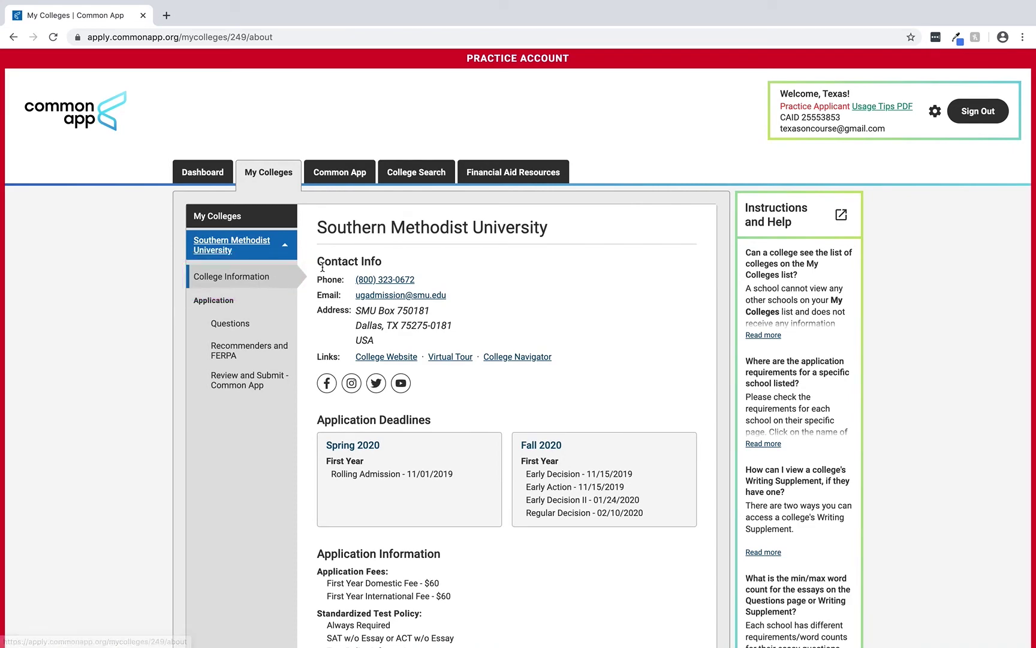
scroll(306, 418, "down", 5)
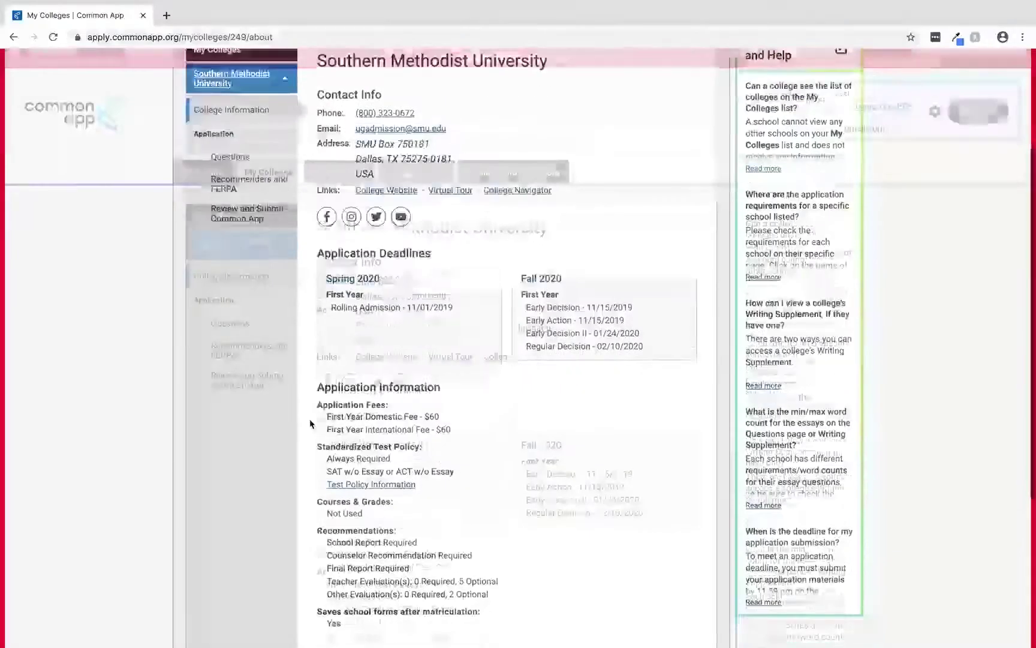
scroll(310, 422, "down", 3)
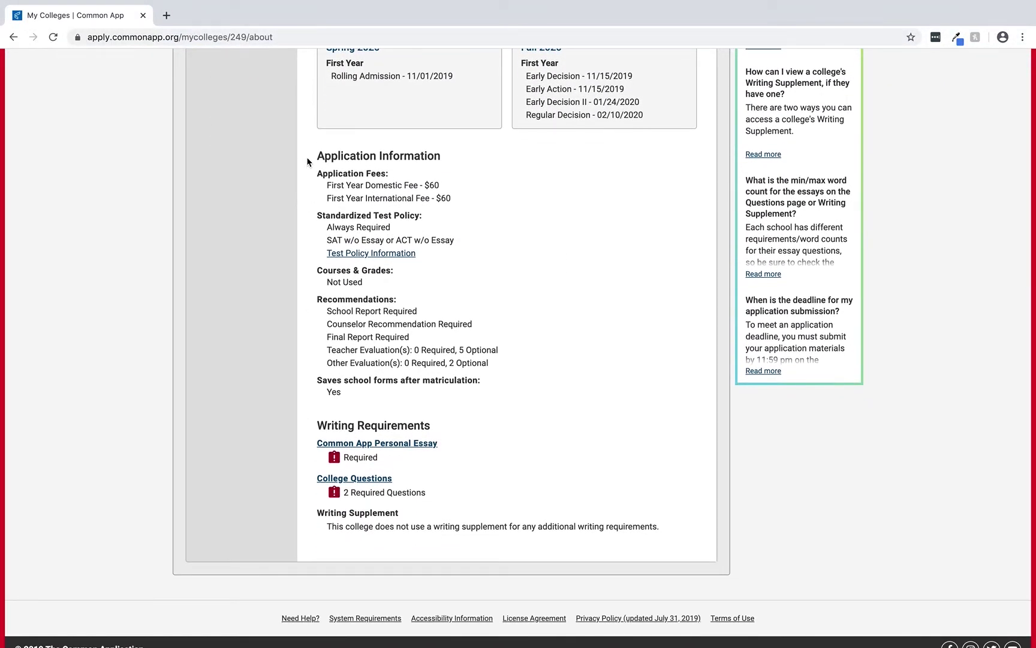
scroll(300, 214, "up", 5)
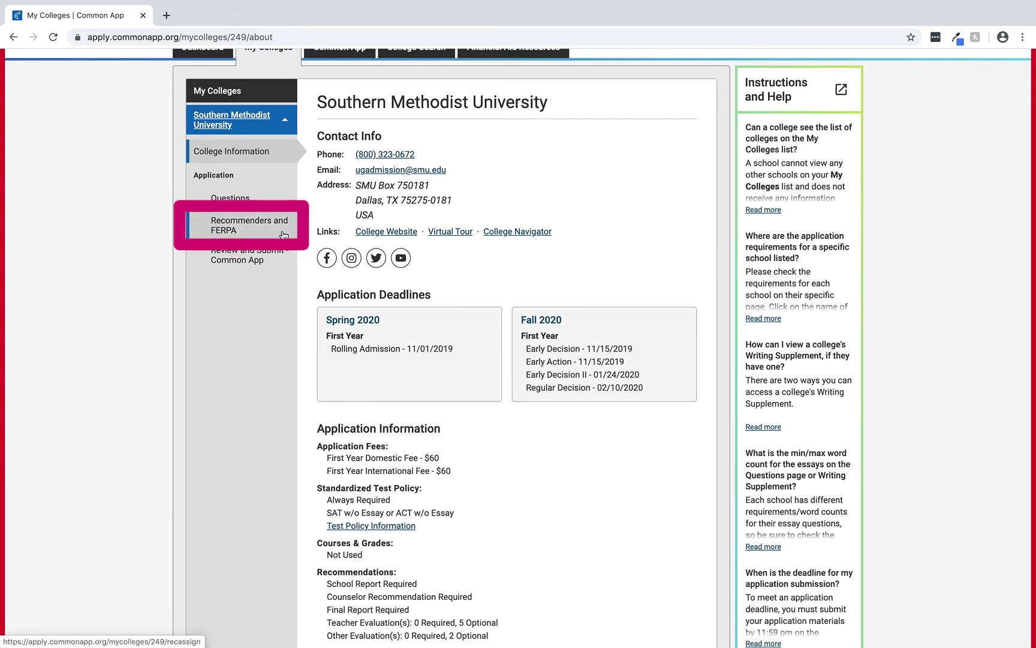
- Open Southern Methodist University's Recommenders and FERPA page
left_click(284, 234)
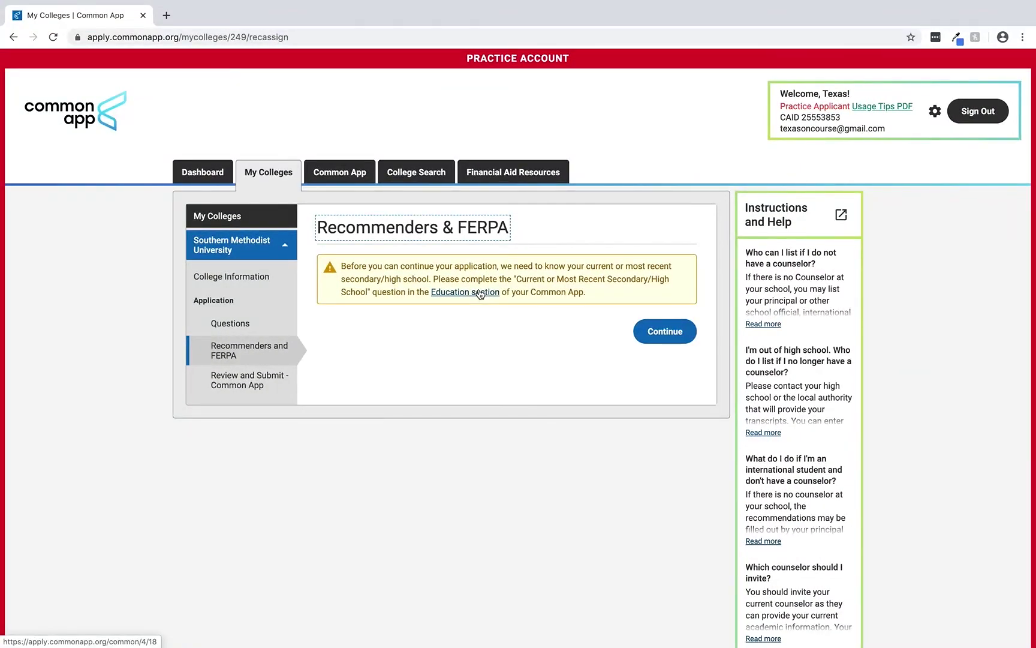
- Browse the Common App Profile section, toggling its tutorial and expanding the Fee Waiver question
left_click(369, 184)
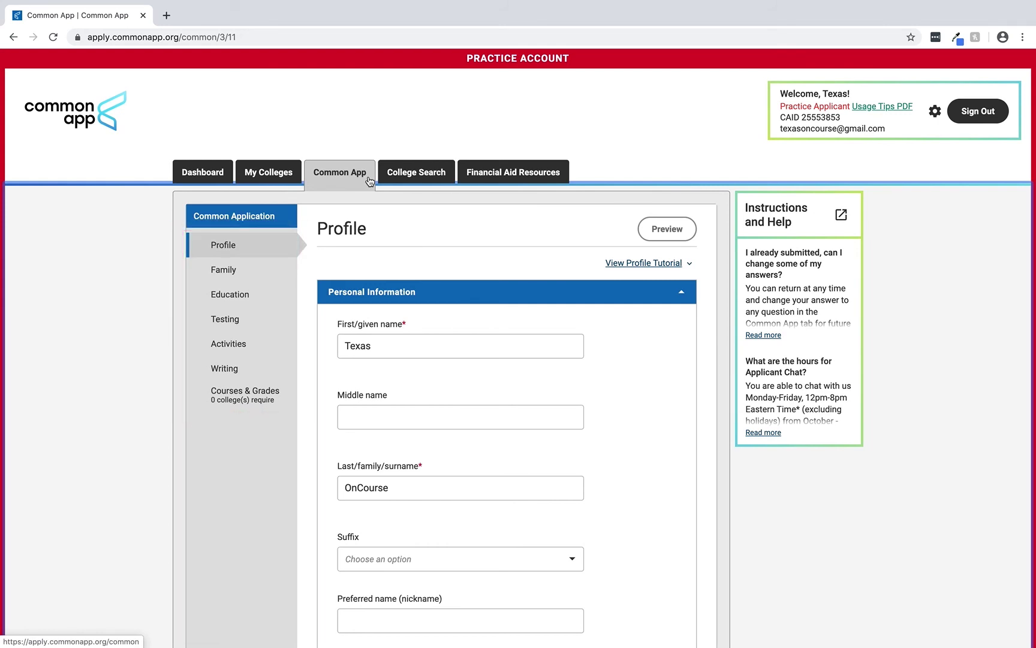
left_click(690, 266)
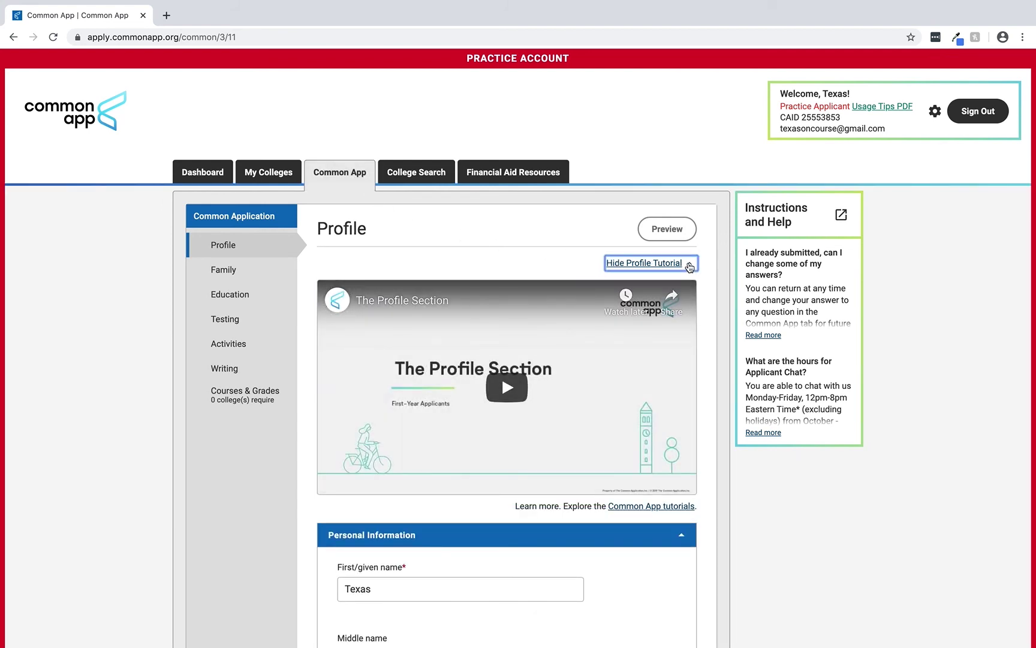
left_click(689, 266)
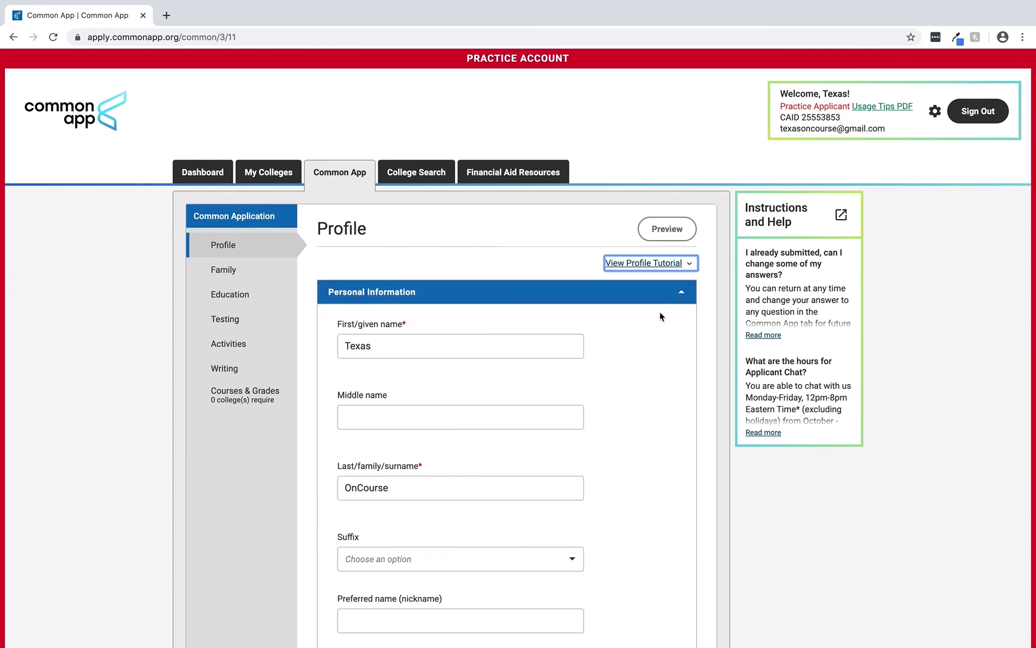
scroll(659, 311, "down", 6)
scroll(660, 316, "down", 6)
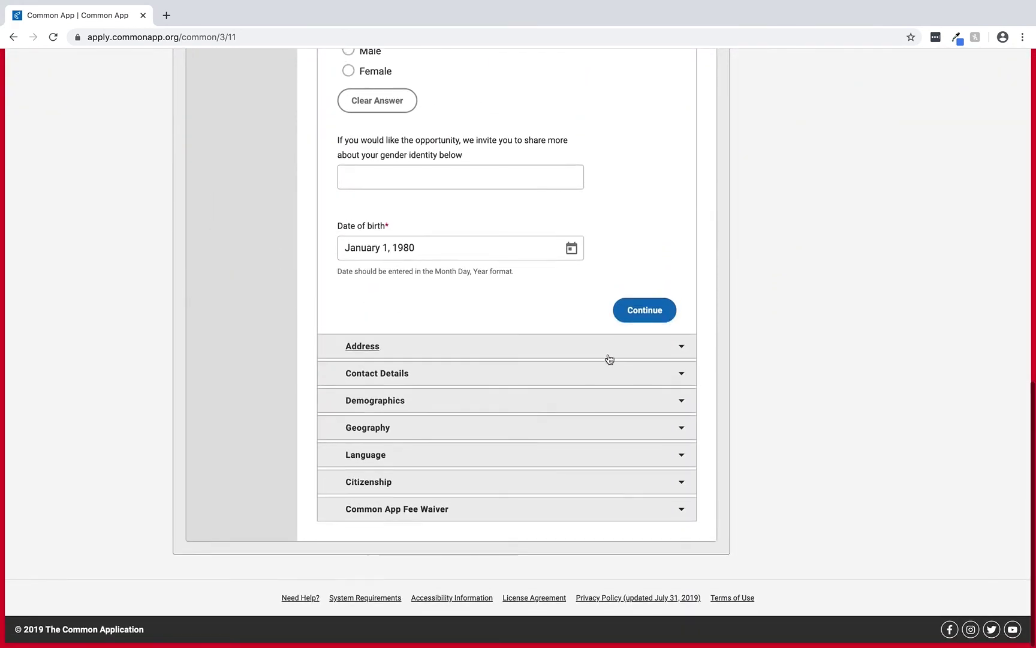
left_click(681, 509)
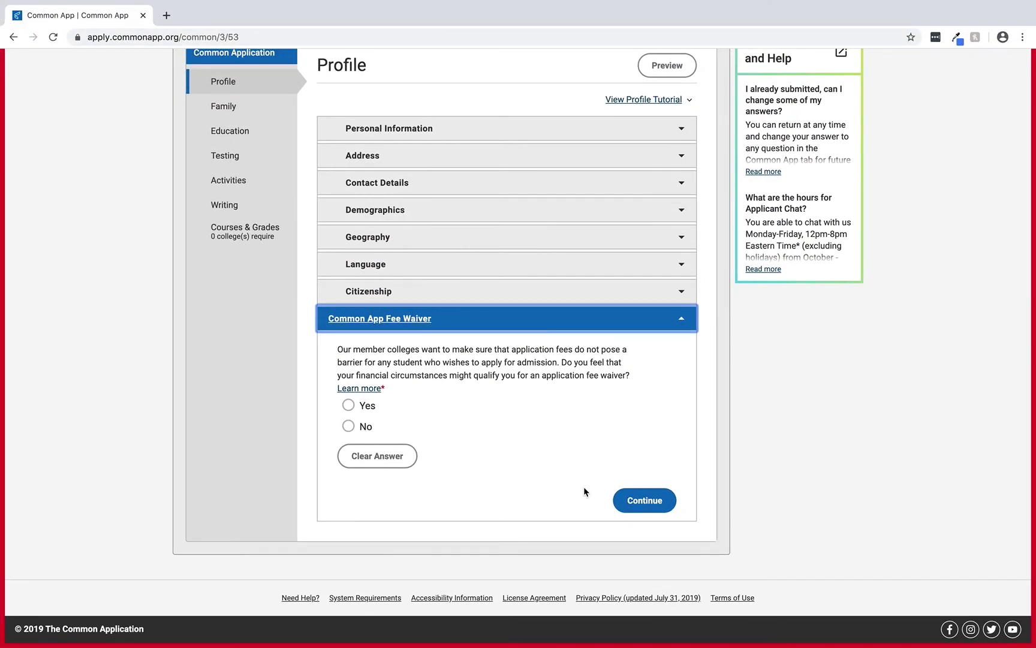
scroll(583, 485, "up", 5)
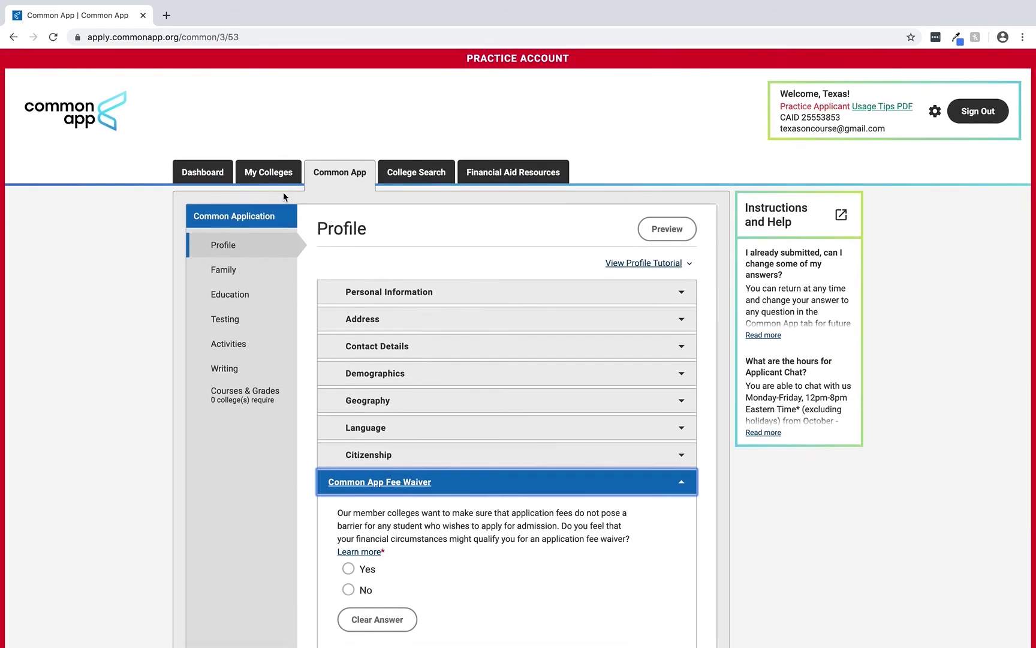
- On the Dashboard, show more details on the Southern Methodist University card
left_click(230, 177)
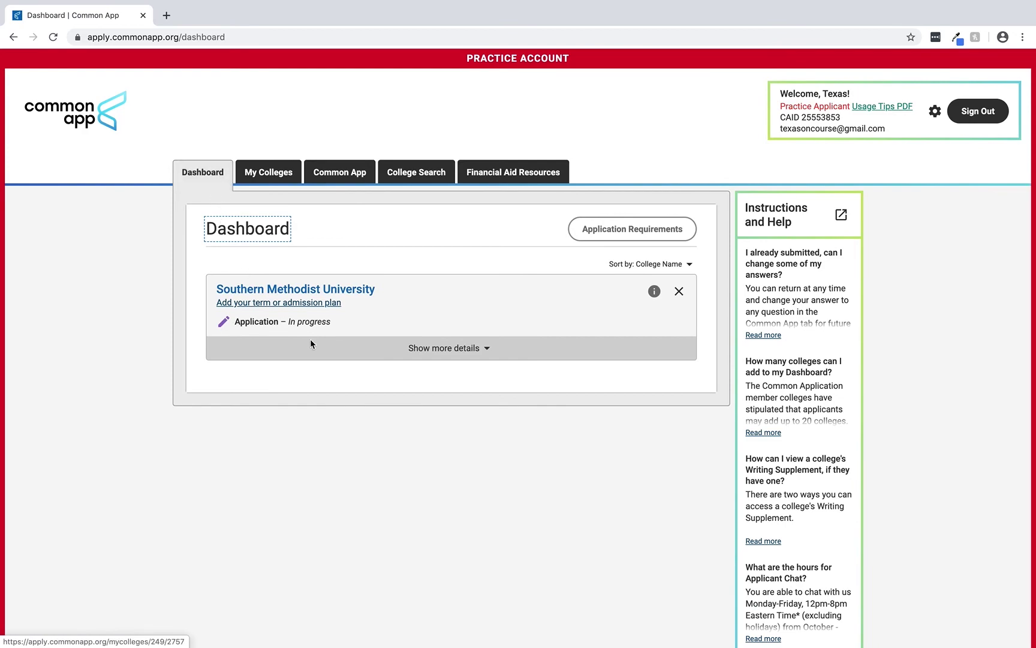
left_click(487, 348)
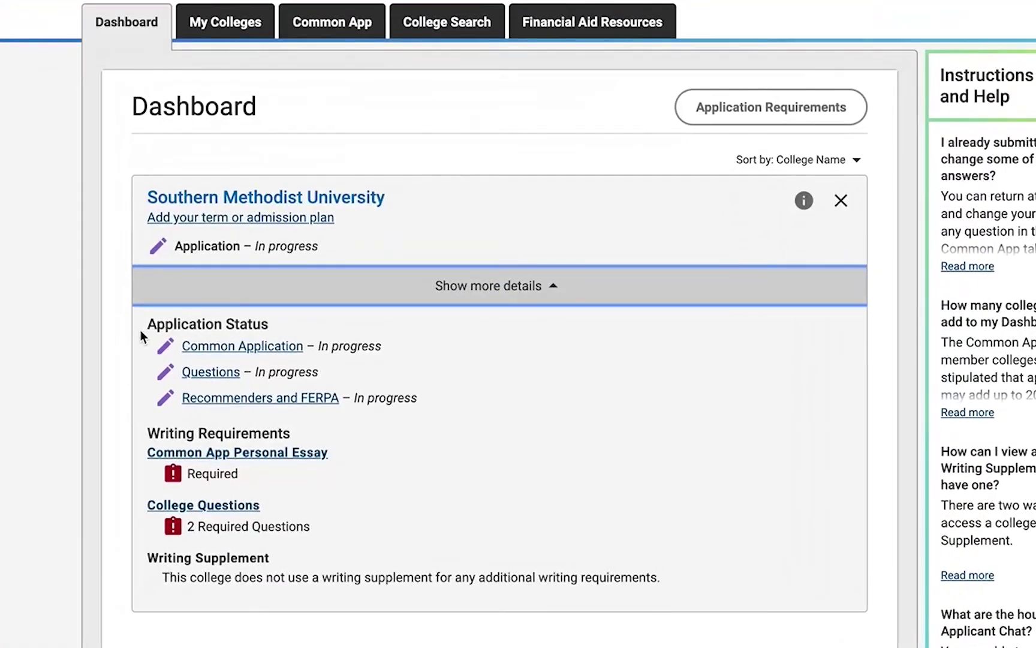